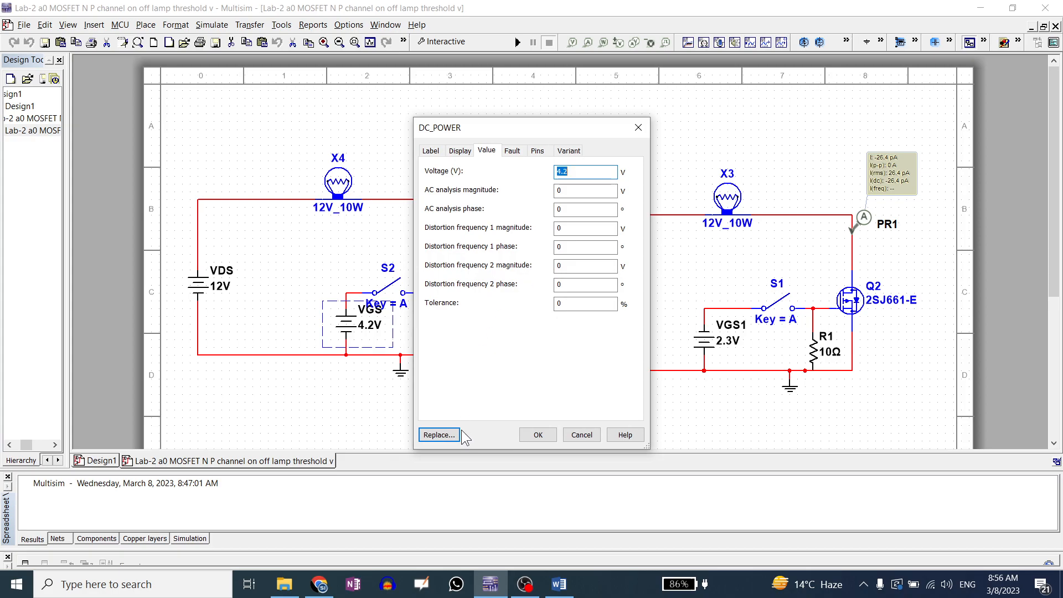
Step: Check the library entry of the gate voltage source VGS in the component database, then close it without replacing the part
{"action": "left_click", "coordinate": [451, 434]}
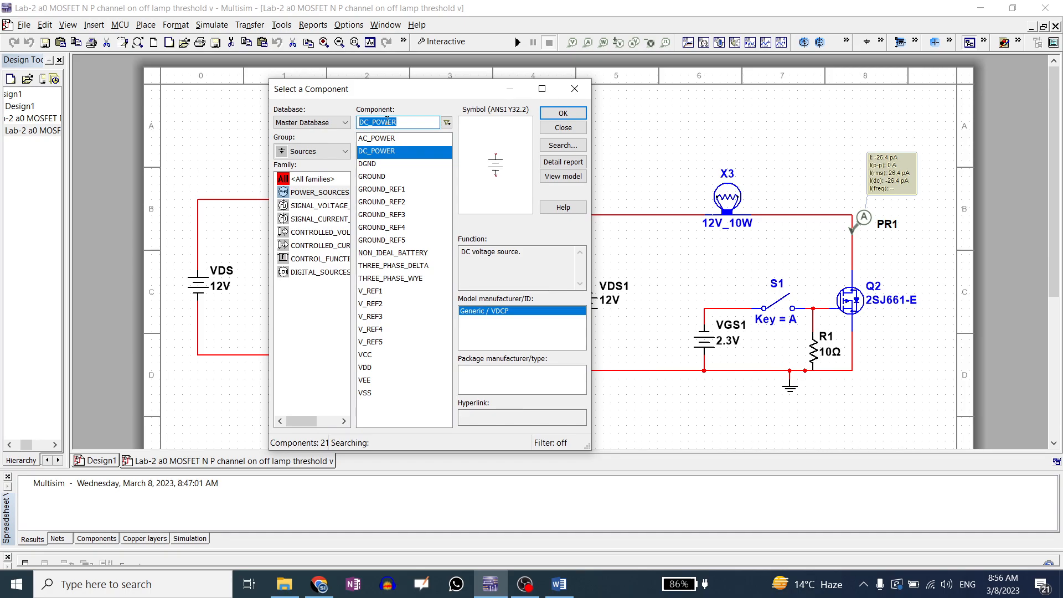
{"action": "left_click", "coordinate": [687, 180]}
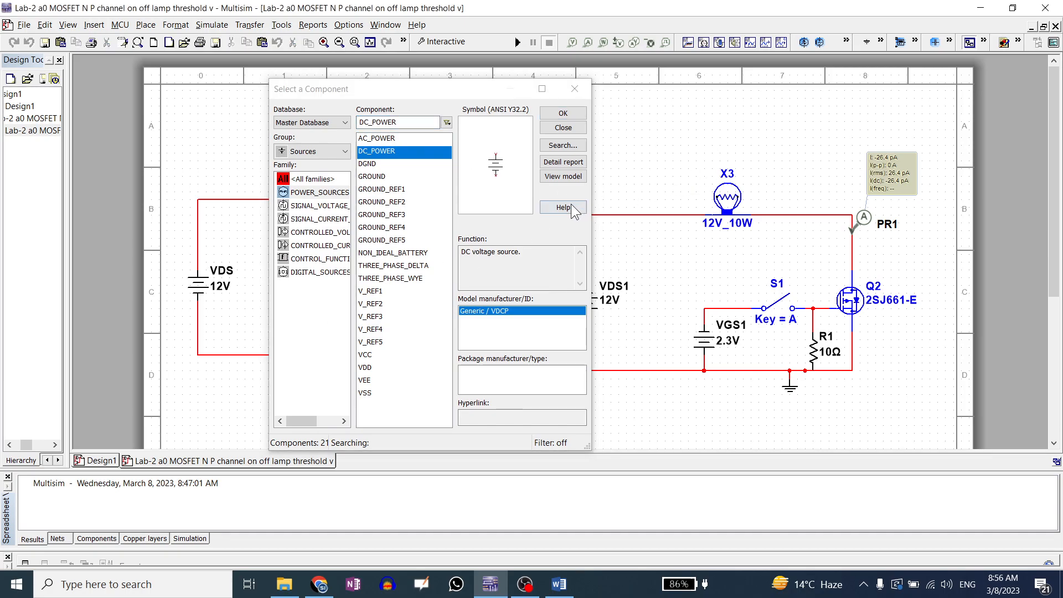
{"action": "left_click", "coordinate": [572, 89]}
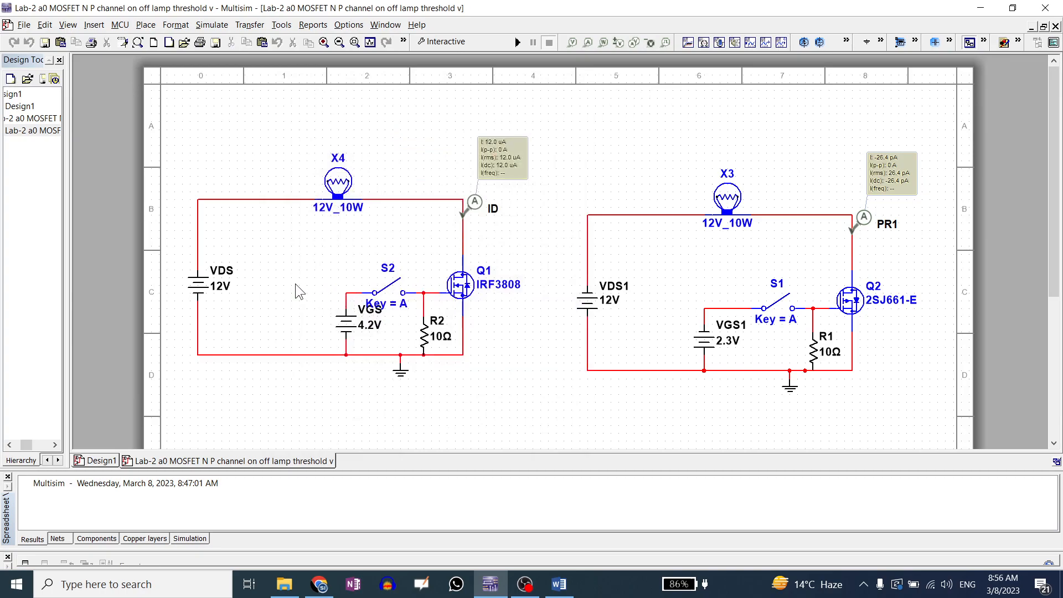
Step: Examine the drain supply VDS and the gate supply VGS in the N-channel MOSFET lamp circuit
{"action": "scroll", "coordinate": [293, 252], "scroll_direction": "up", "scroll_amount": 3}
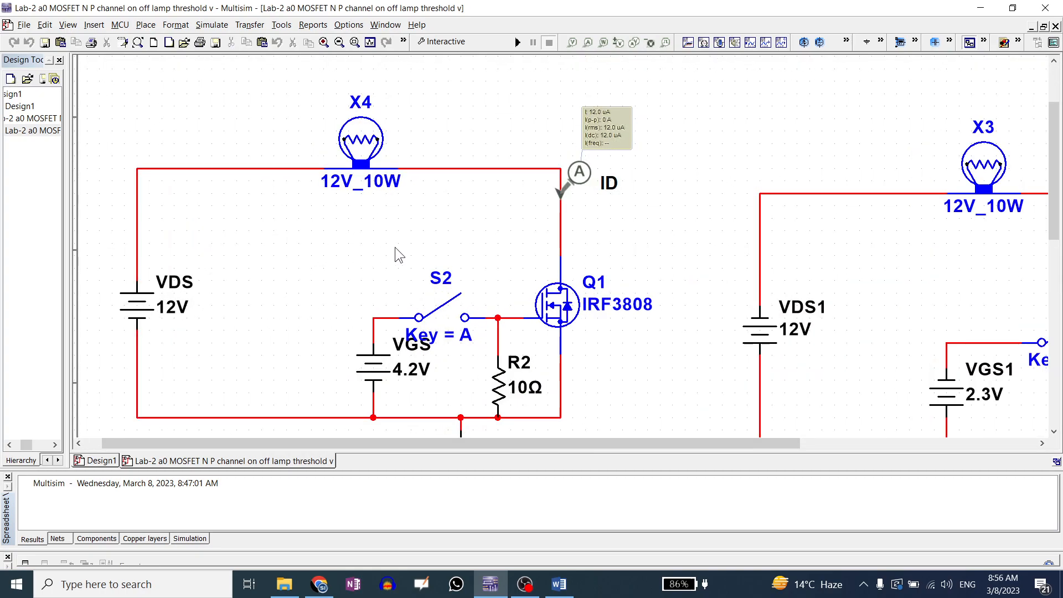
{"action": "scroll", "coordinate": [541, 235], "scroll_direction": "down", "scroll_amount": 1}
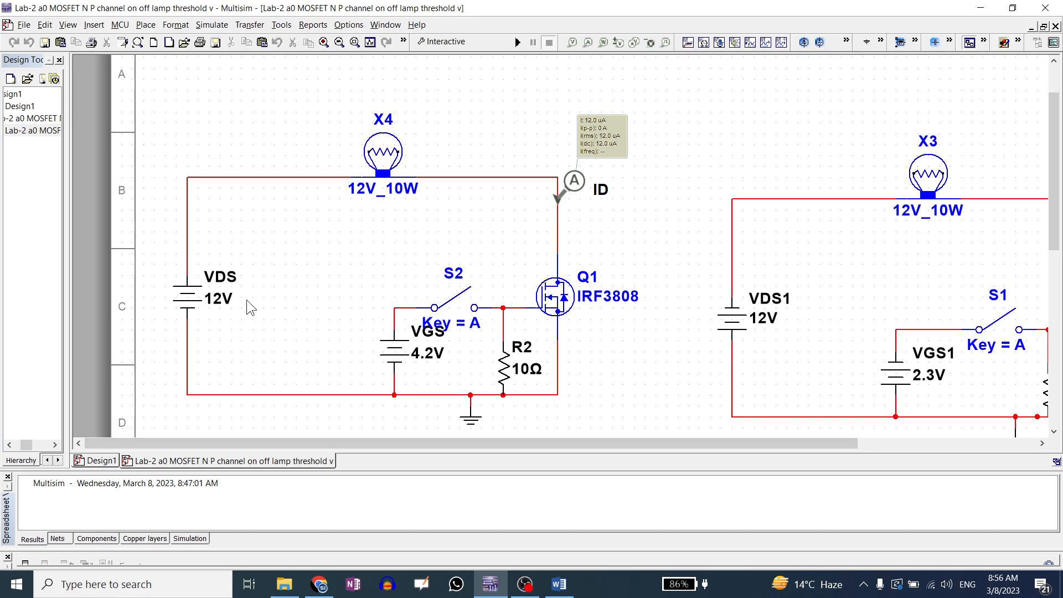
{"action": "left_click", "coordinate": [190, 304]}
{"action": "left_click", "coordinate": [400, 354]}
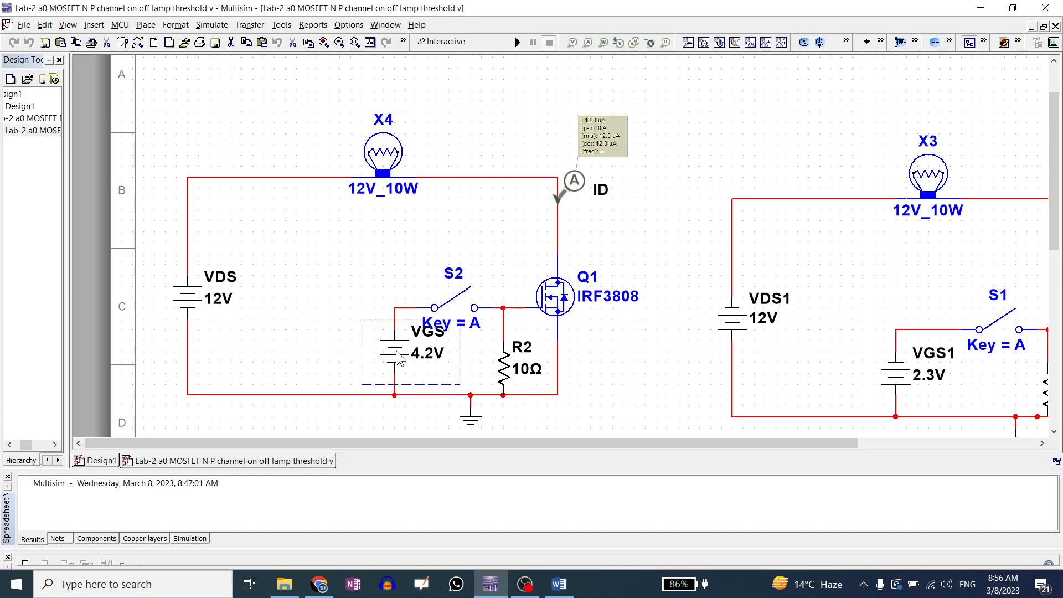
{"action": "left_click", "coordinate": [192, 306]}
{"action": "left_click", "coordinate": [184, 297]}
{"action": "left_click", "coordinate": [391, 347]}
{"action": "left_click", "coordinate": [489, 271]}
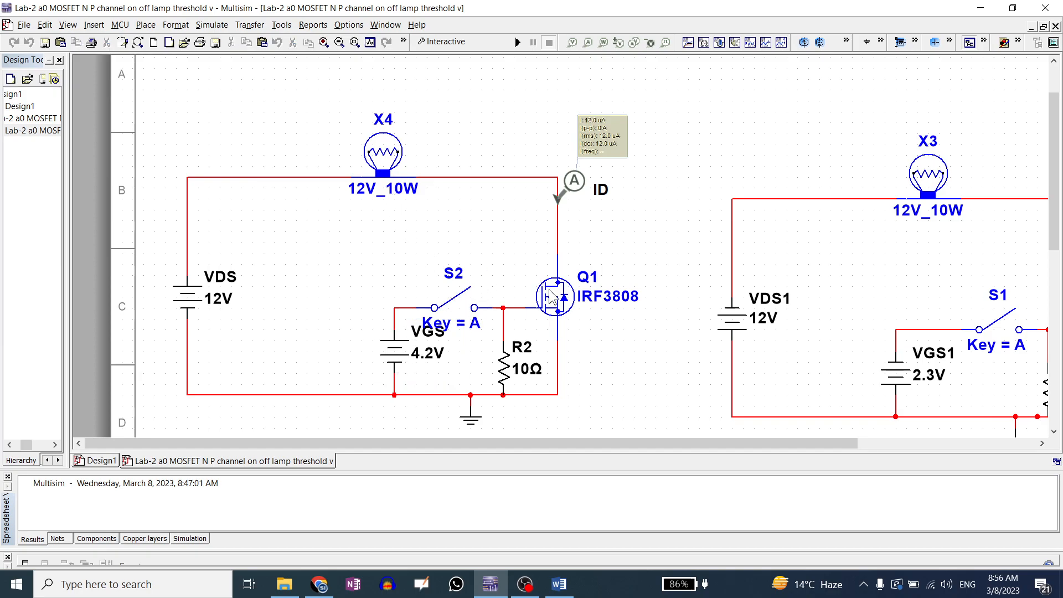
Step: Look up transistor Q1's properties and its group and family in the component database, leaving the part unreplaced
{"action": "left_click", "coordinate": [561, 308]}
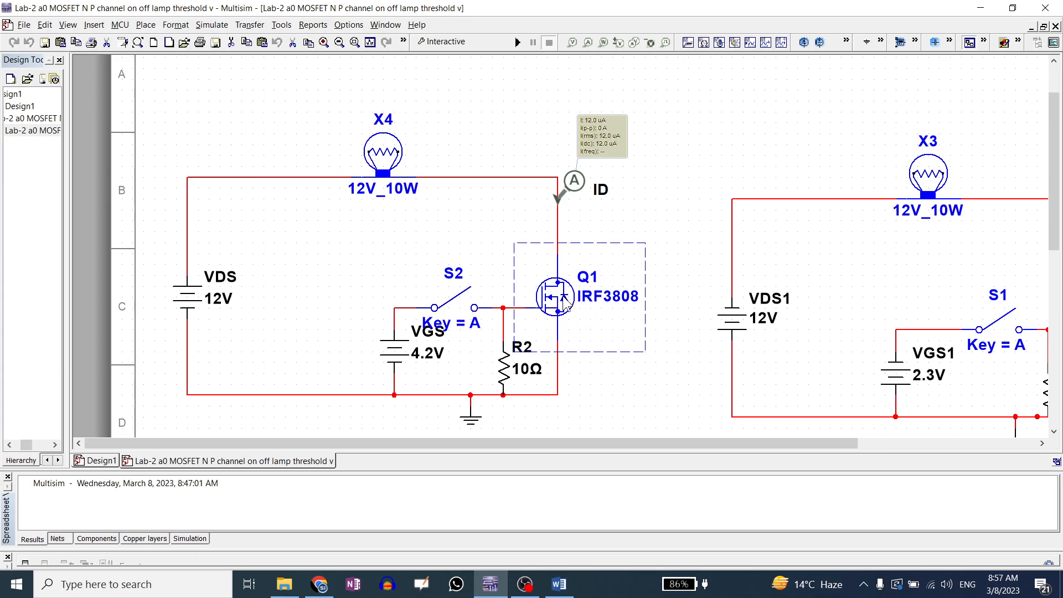
{"action": "double_click", "coordinate": [565, 306]}
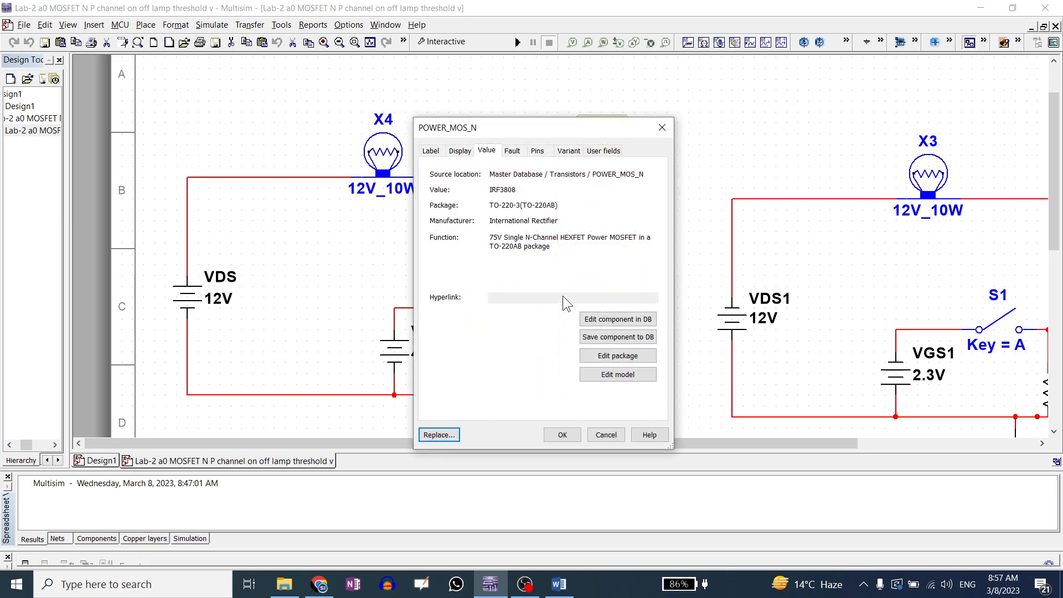
{"action": "left_click_drag", "start_coordinate": [570, 128], "coordinate": [750, 45]}
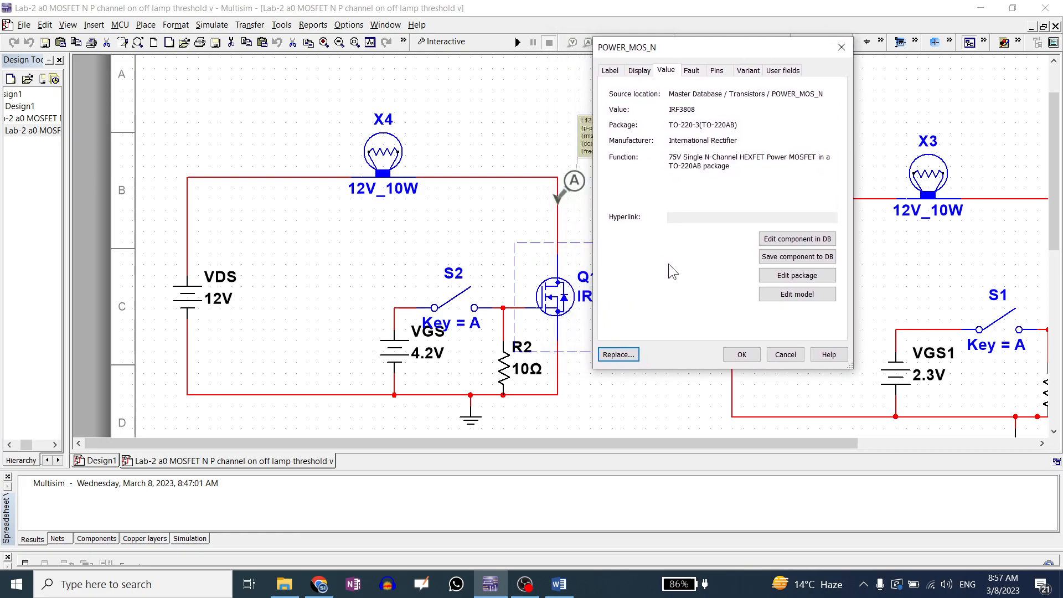
{"action": "left_click", "coordinate": [619, 355]}
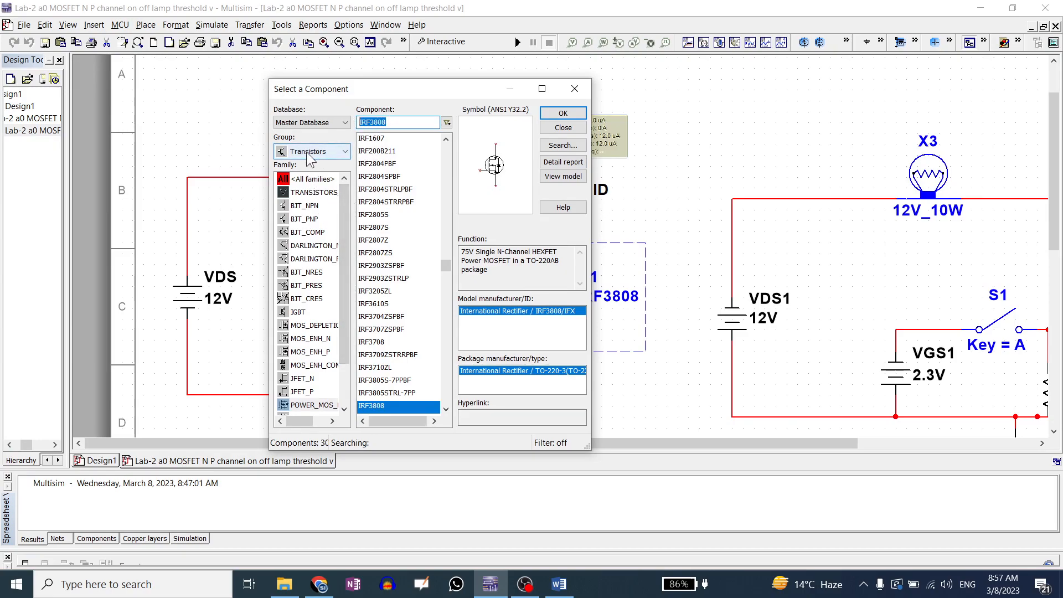
{"action": "scroll", "coordinate": [346, 313], "scroll_direction": "down", "scroll_amount": 2}
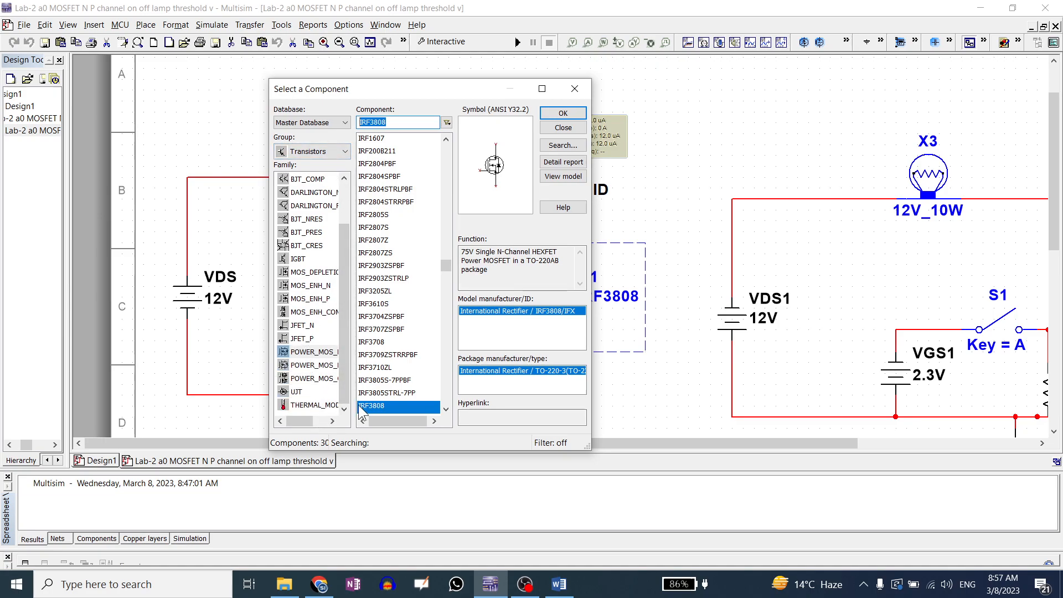
{"action": "mouse_move", "coordinate": [299, 420]}
{"action": "left_mouse_down"}
{"action": "mouse_move", "coordinate": [283, 420]}
{"action": "mouse_move", "coordinate": [307, 421]}
{"action": "mouse_move", "coordinate": [282, 427]}
{"action": "left_mouse_up"}
{"action": "left_click", "coordinate": [578, 93]}
{"action": "left_click", "coordinate": [666, 201]}
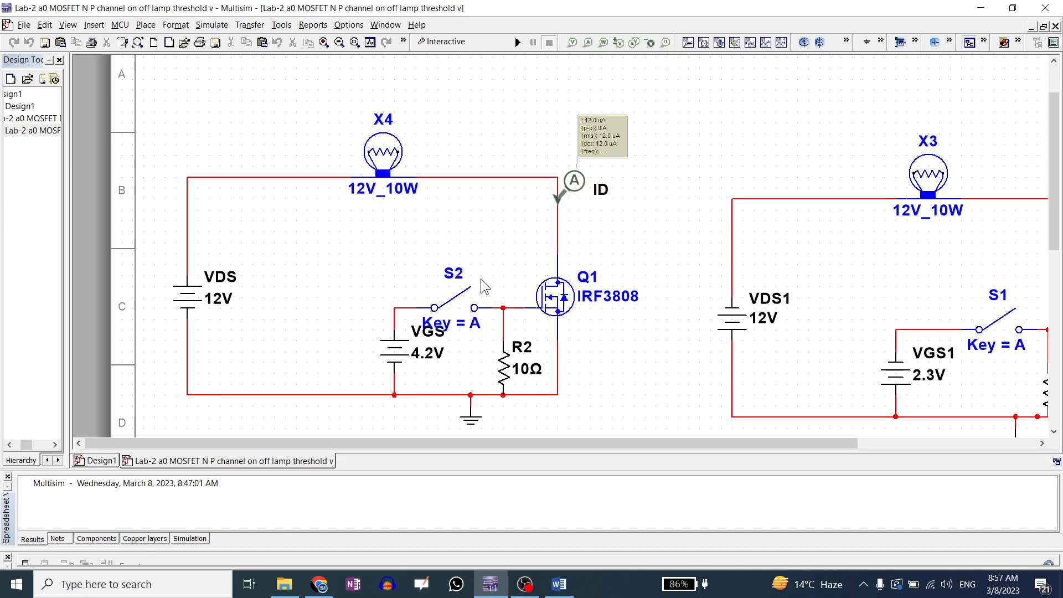
Step: Look up switch S2's toggle key and its family in the component database, then close it and select resistor R2
{"action": "left_click", "coordinate": [455, 312]}
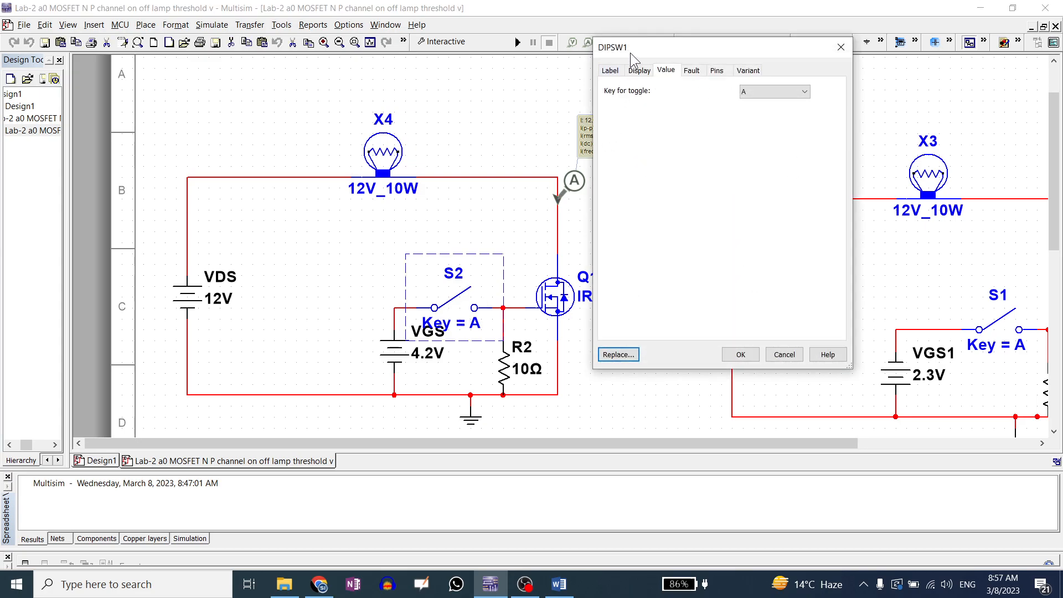
{"action": "left_click", "coordinate": [618, 355]}
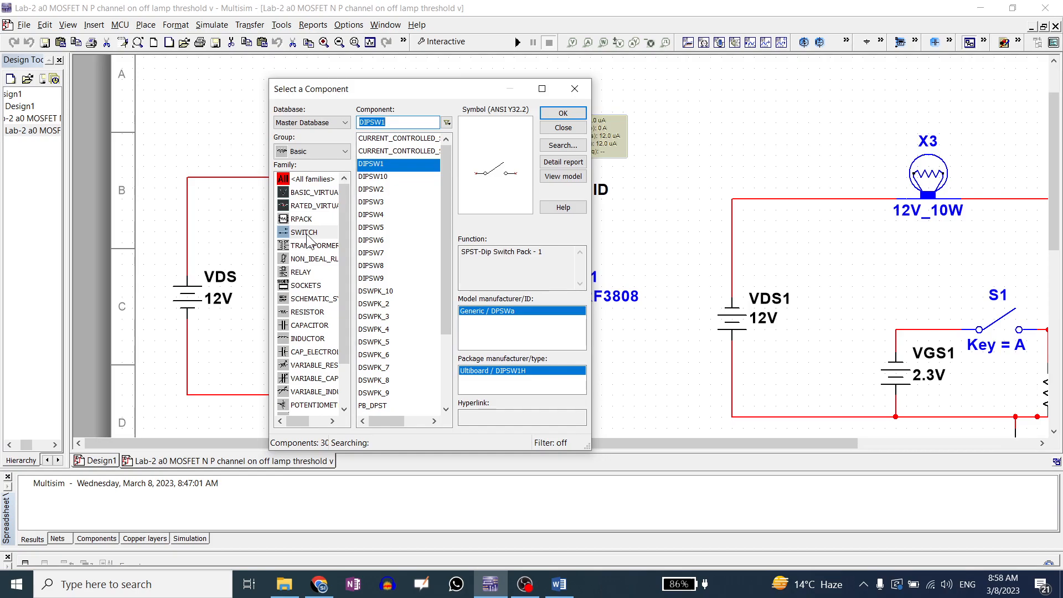
{"action": "left_click", "coordinate": [576, 89]}
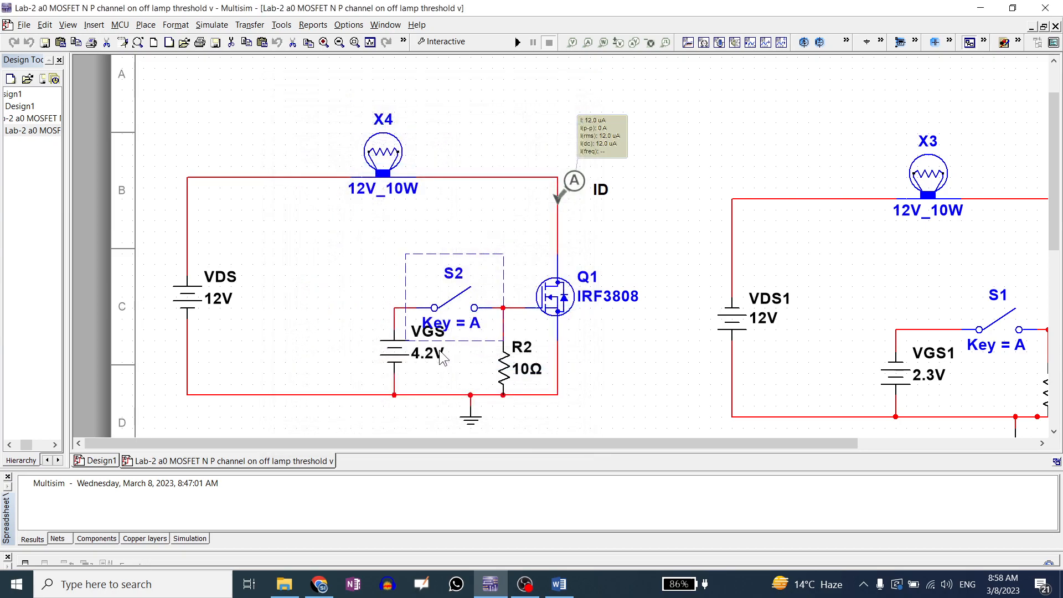
{"action": "left_click", "coordinate": [505, 374]}
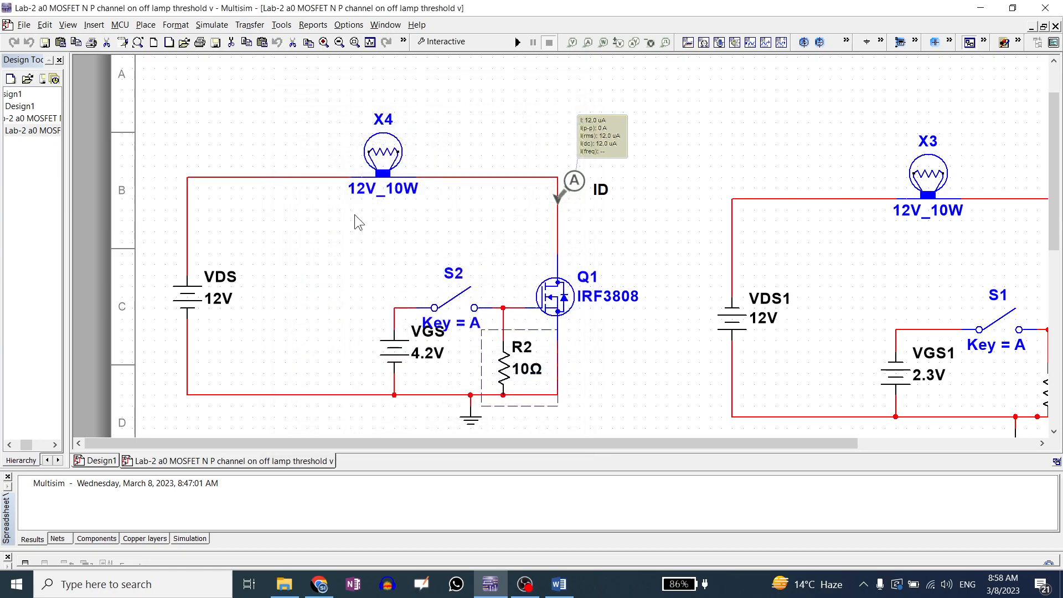
Step: Look up lamp X4's properties and its library entry in the component database without replacing the lamp
{"action": "double_click", "coordinate": [386, 159]}
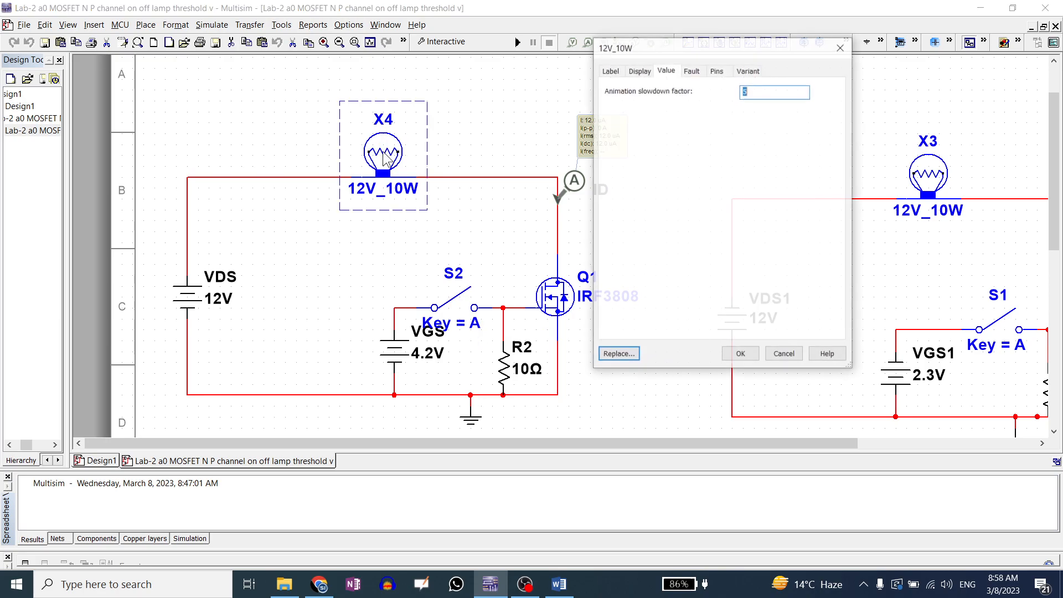
{"action": "left_click", "coordinate": [618, 354]}
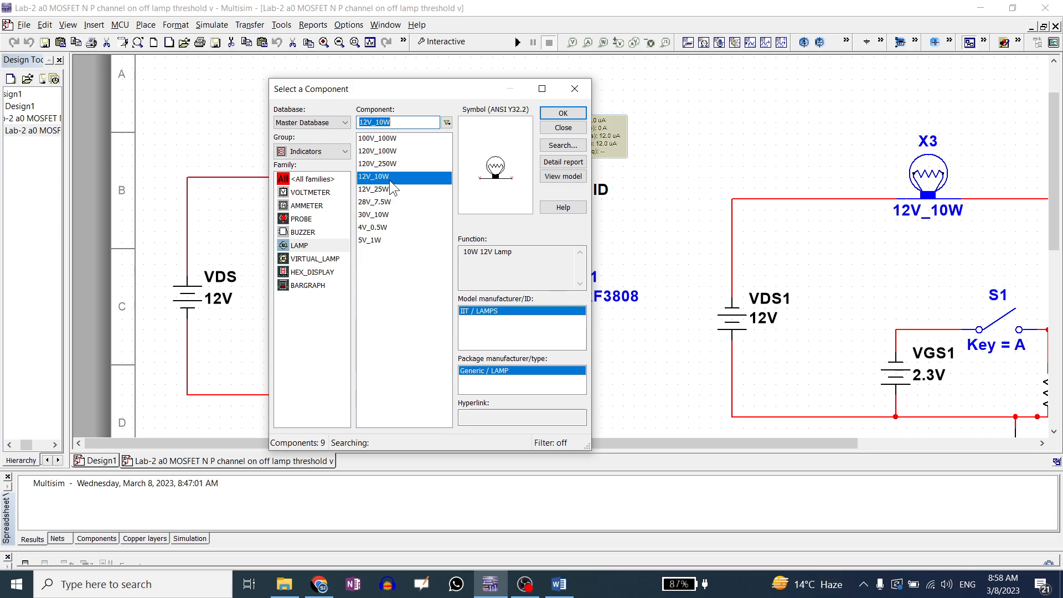
{"action": "left_click", "coordinate": [575, 94]}
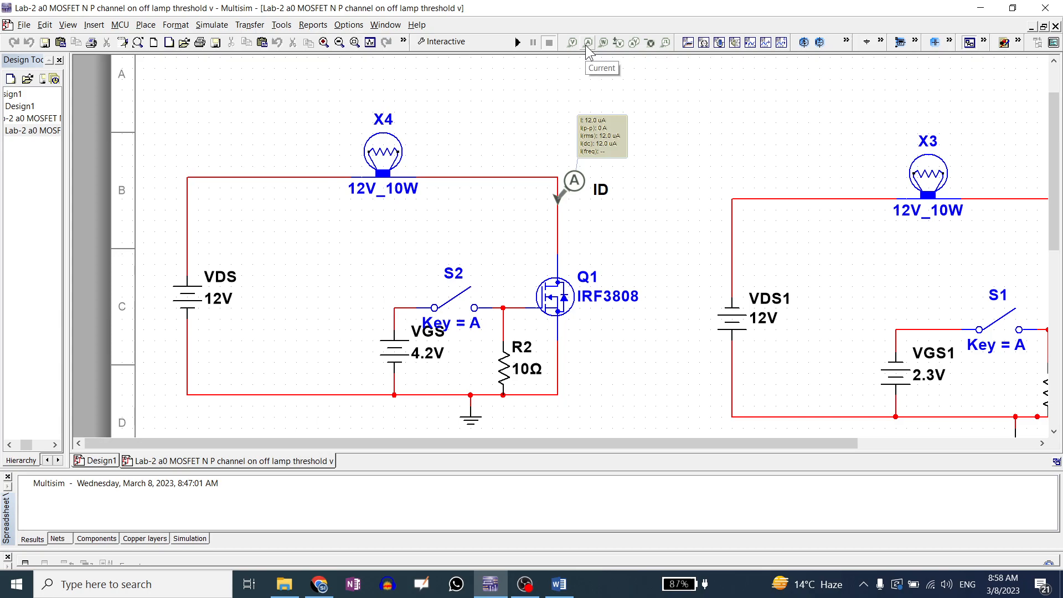
Step: View the general properties and reference designator of the current probe at Q1's drain, then cancel without changes
{"action": "double_click", "coordinate": [577, 187]}
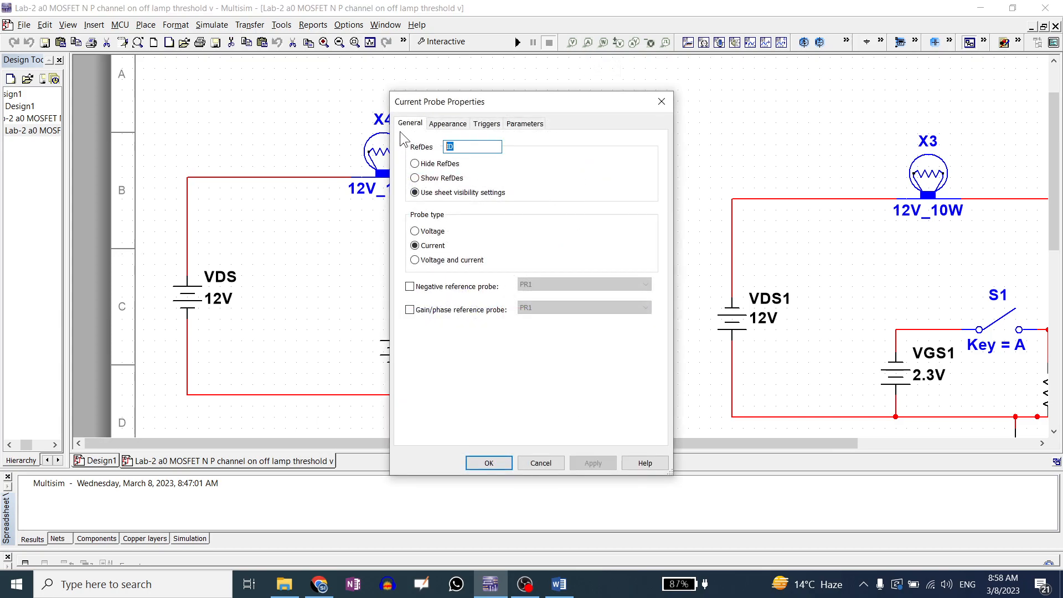
{"action": "left_click", "coordinate": [467, 148]}
{"action": "left_click_drag", "start_coordinate": [466, 148], "coordinate": [446, 148]}
{"action": "left_click", "coordinate": [550, 463]}
{"action": "left_click", "coordinate": [308, 250]}
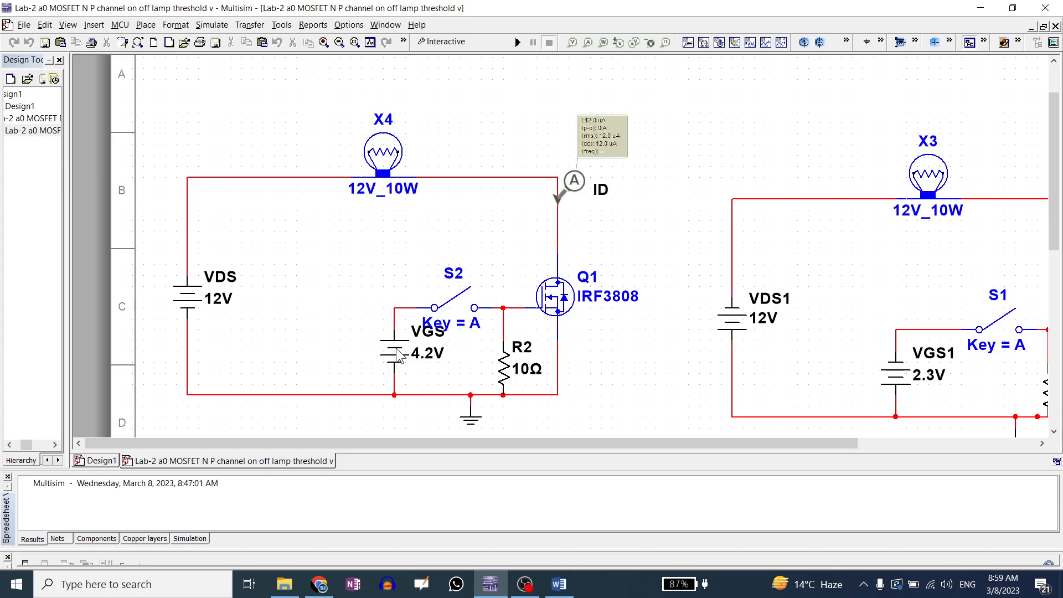
Step: Rename the current probe PR1 in the P-channel circuit as ID2
{"action": "left_click_drag", "start_coordinate": [516, 441], "coordinate": [745, 444]}
{"action": "left_click_drag", "start_coordinate": [1055, 194], "coordinate": [1055, 206]}
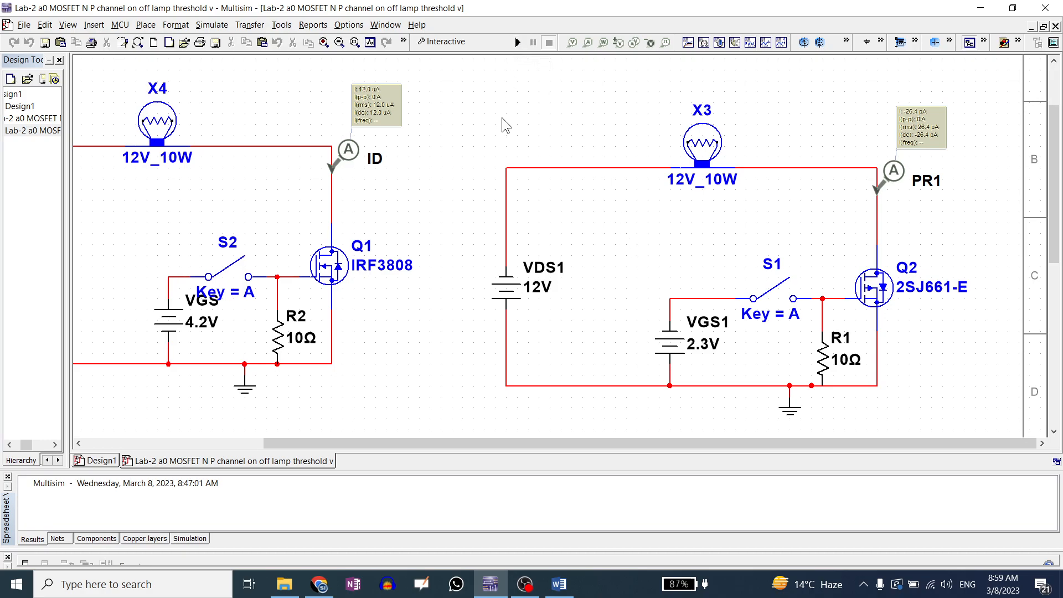
{"action": "double_click", "coordinate": [896, 186]}
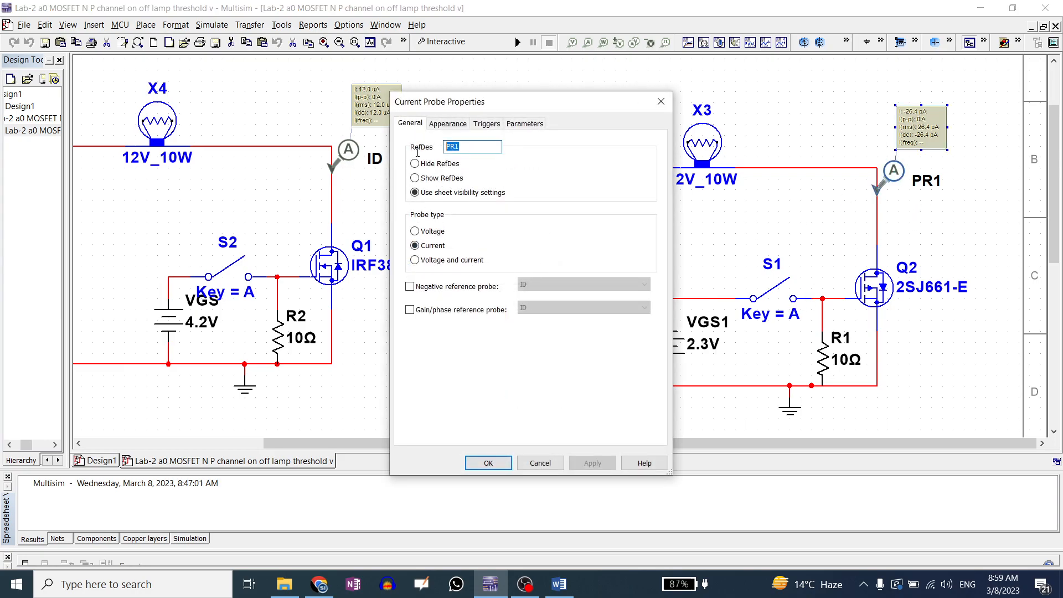
{"action": "key", "text": "BackSpace"}
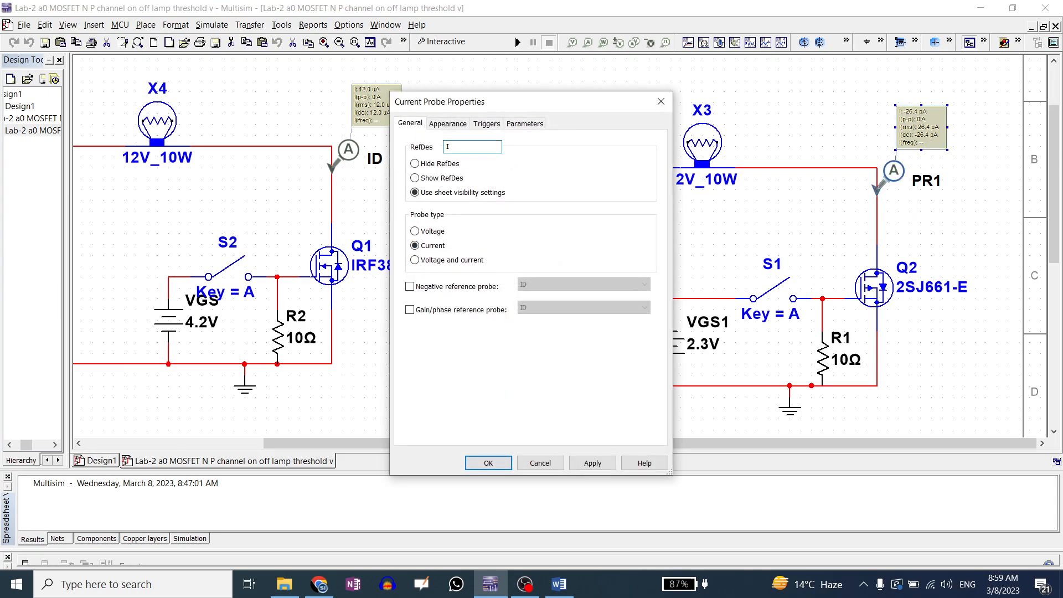
{"action": "type", "text": "ID2"}
{"action": "left_click", "coordinate": [489, 464]}
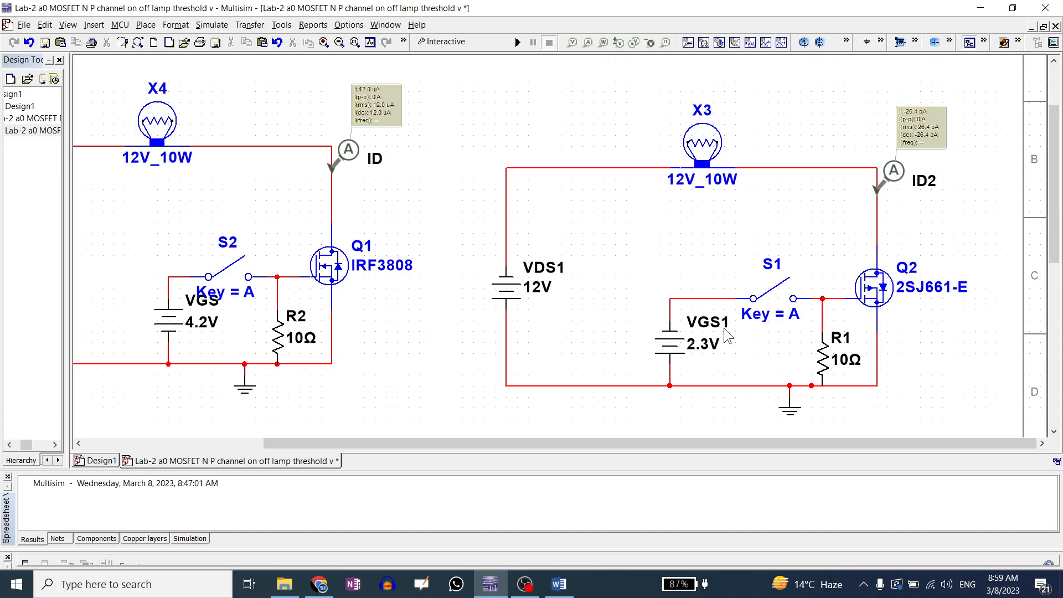
Step: Look up P-channel transistor Q2's family and its function ratings in the component database, then close it without replacing the part
{"action": "double_click", "coordinate": [877, 294]}
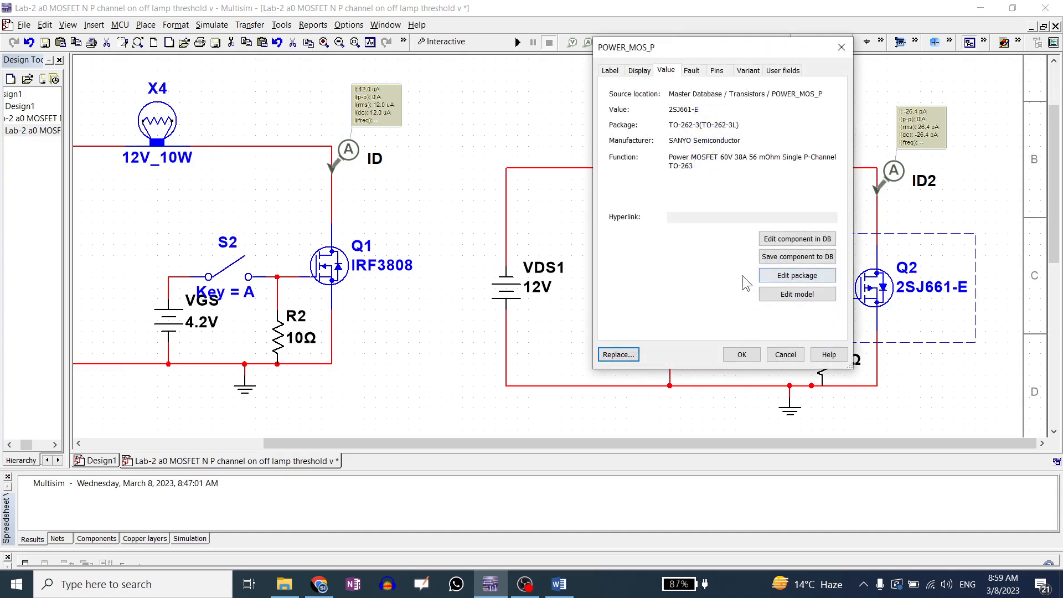
{"action": "left_click", "coordinate": [617, 352]}
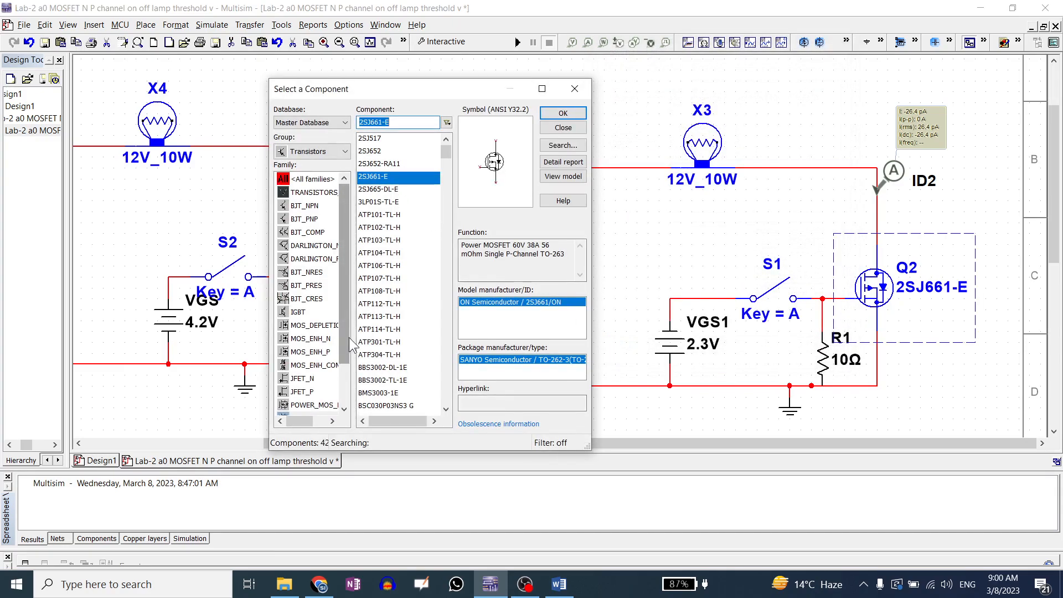
{"action": "left_click_drag", "start_coordinate": [347, 339], "coordinate": [347, 381]}
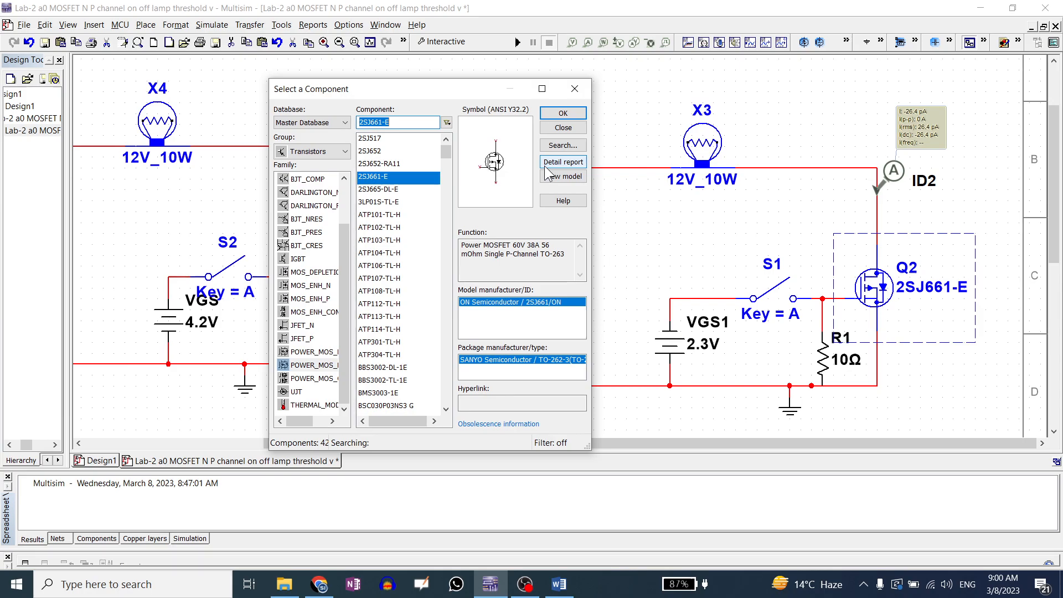
{"action": "left_click_drag", "start_coordinate": [511, 245], "coordinate": [553, 245]}
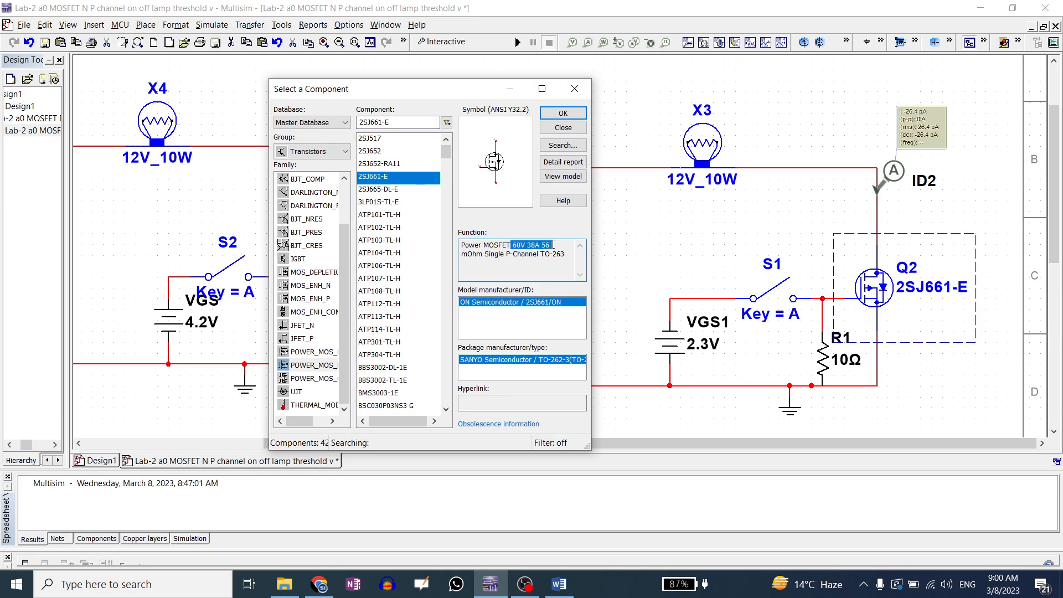
{"action": "left_click", "coordinate": [515, 247]}
{"action": "left_click_drag", "start_coordinate": [516, 247], "coordinate": [551, 245]}
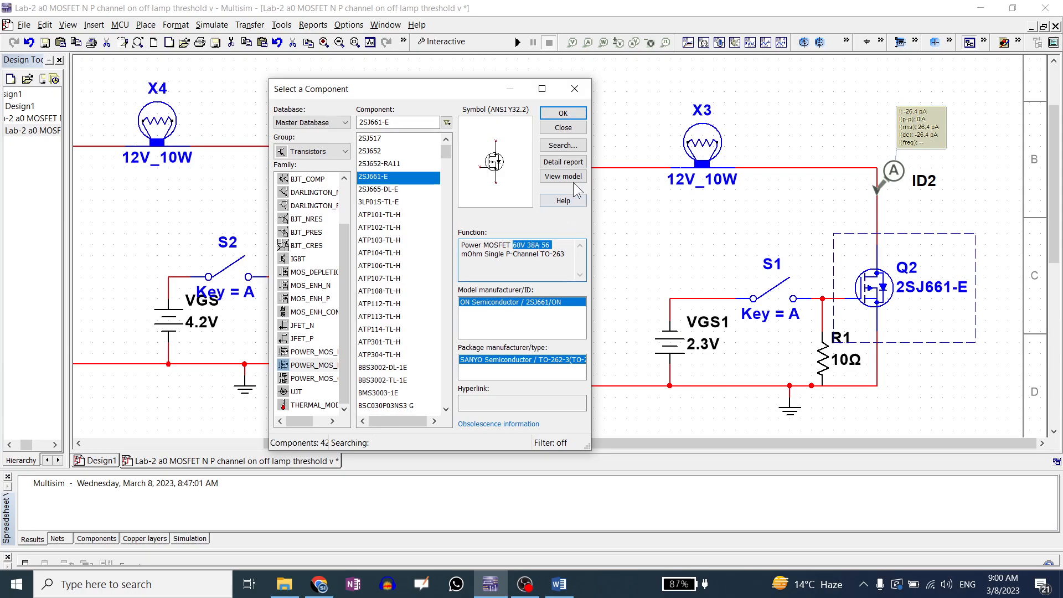
{"action": "left_click", "coordinate": [564, 128]}
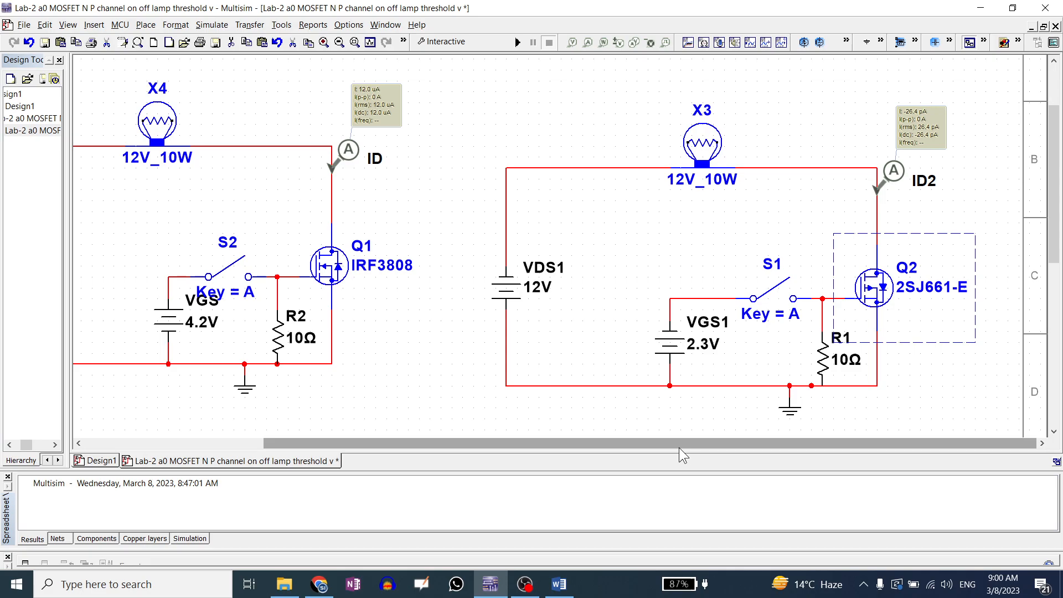
Step: Review N-channel transistor Q1's library entry again to compare it with Q2, keeping the same part
{"action": "left_click_drag", "start_coordinate": [679, 447], "coordinate": [587, 458]}
{"action": "double_click", "coordinate": [447, 269]}
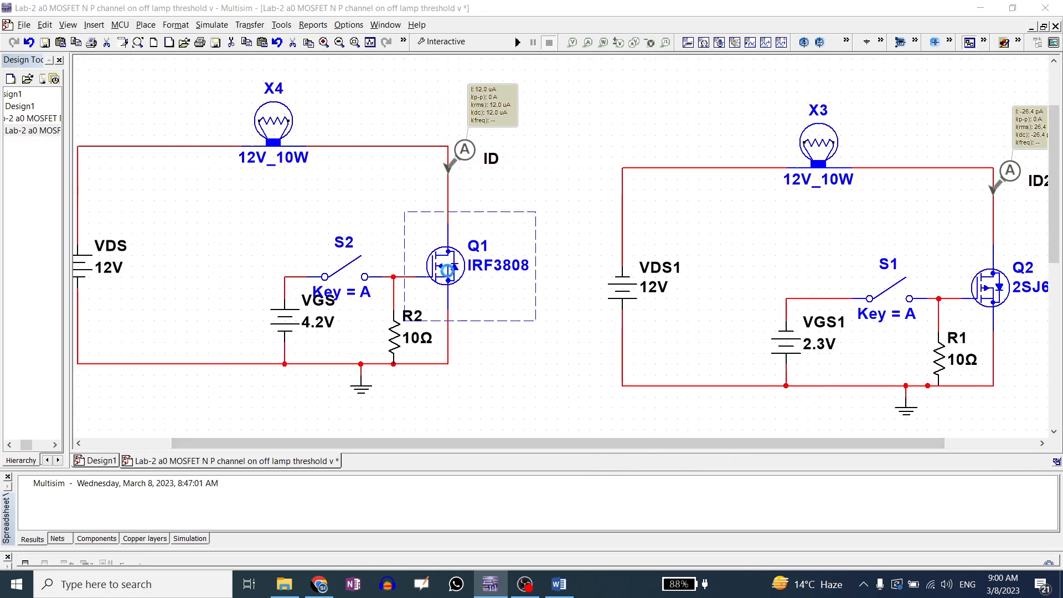
{"action": "left_click", "coordinate": [616, 359]}
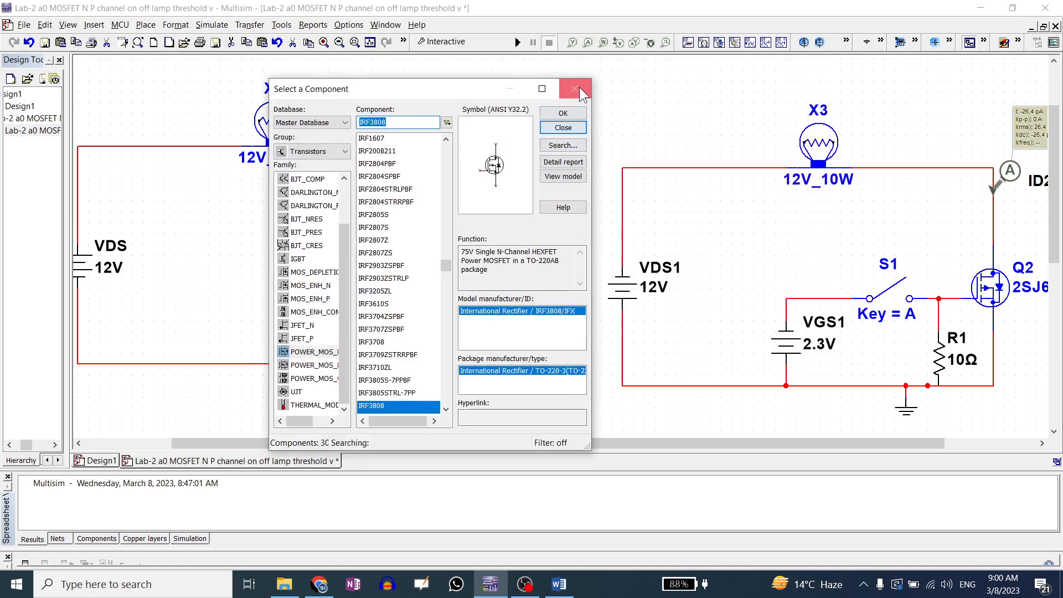
{"action": "left_click", "coordinate": [563, 113]}
{"action": "left_click", "coordinate": [519, 382]}
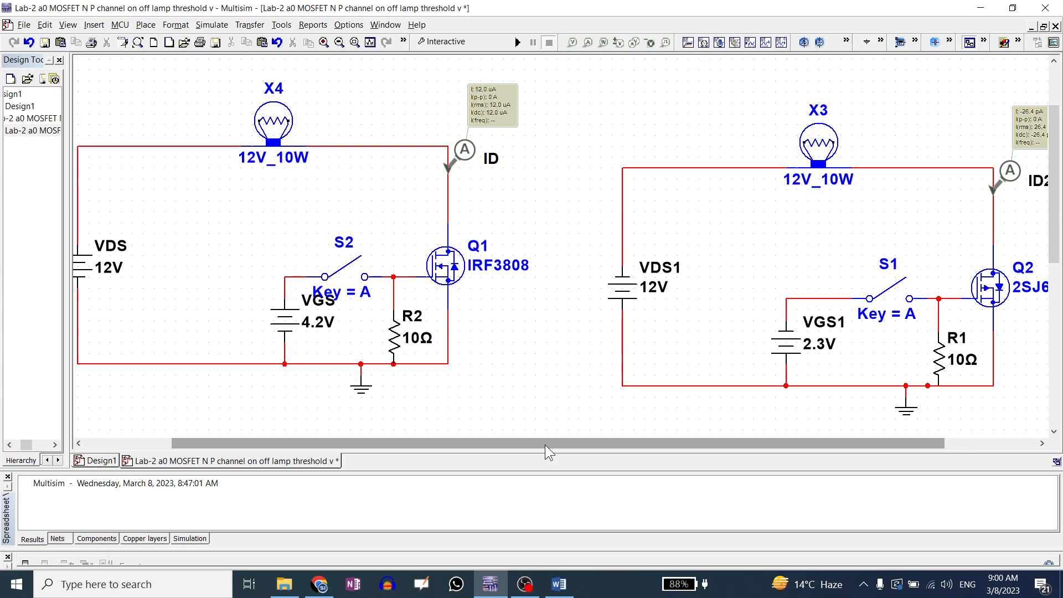
Step: Check the toggle key assigned to switch S2 in its properties, then close them and deselect the switch
{"action": "double_click", "coordinate": [327, 299]}
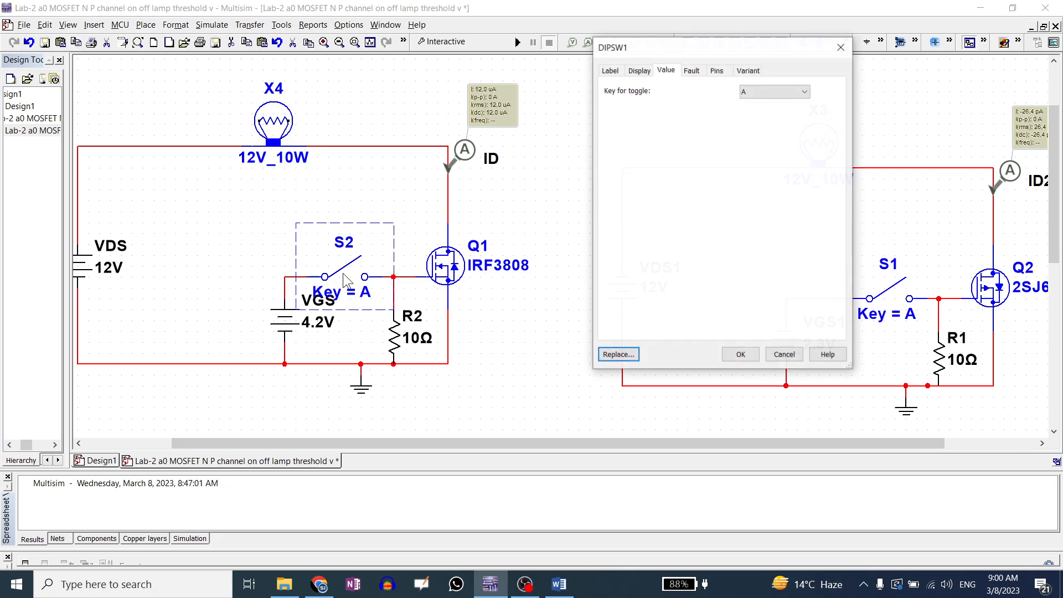
{"action": "left_click", "coordinate": [755, 355]}
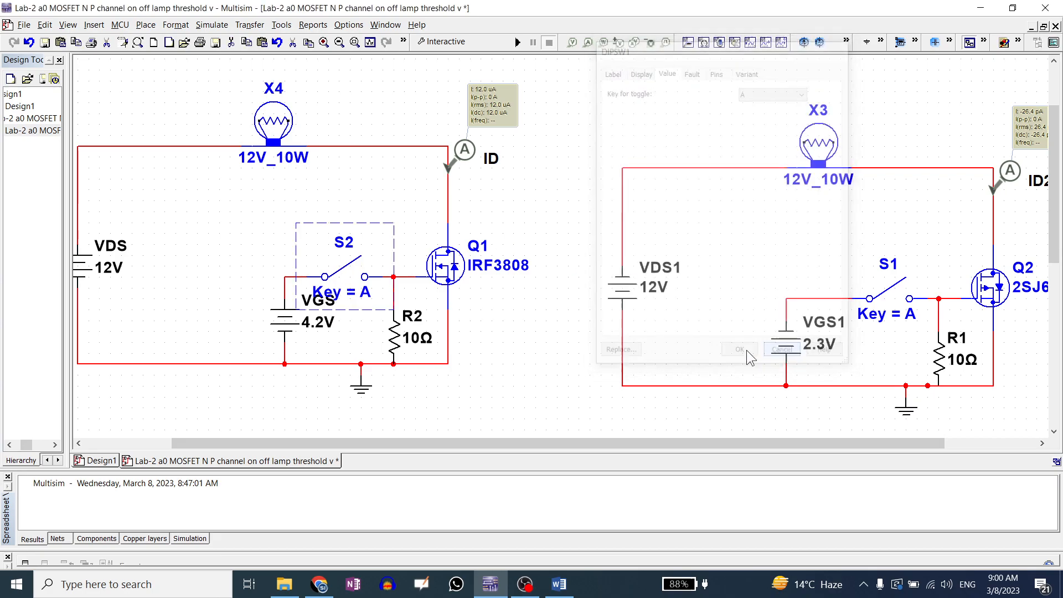
{"action": "left_click", "coordinate": [370, 187]}
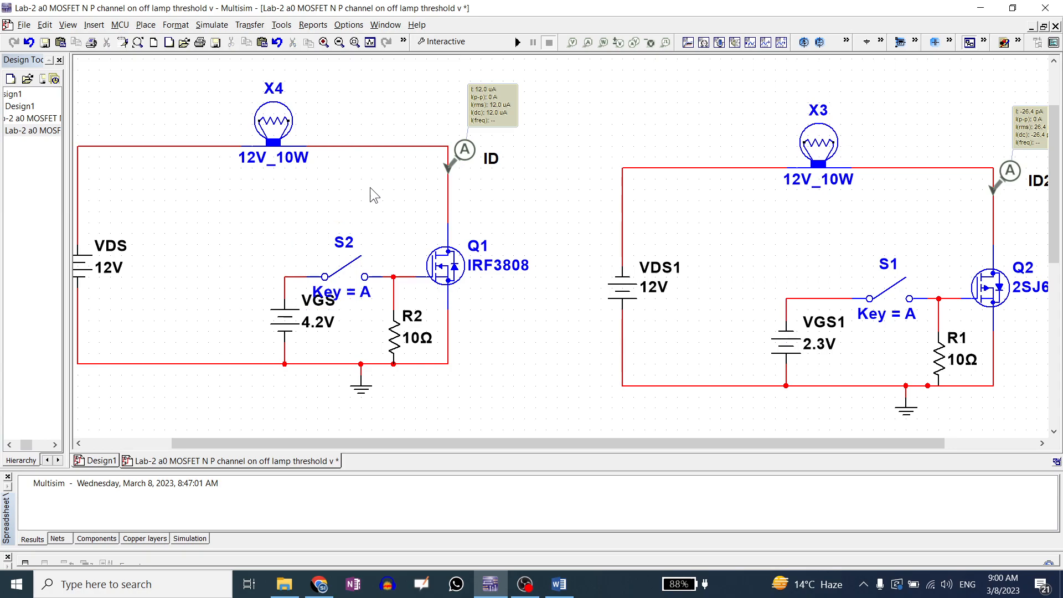